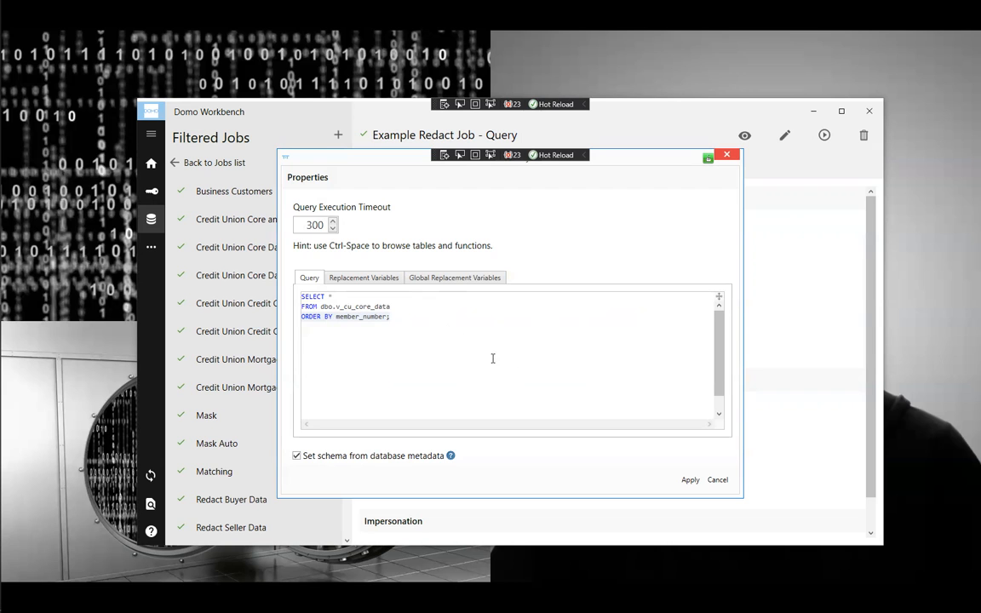
# - Cancel the query Properties dialog to return to the Example Redact Job - Query Configure page
pyautogui.click(718, 481)
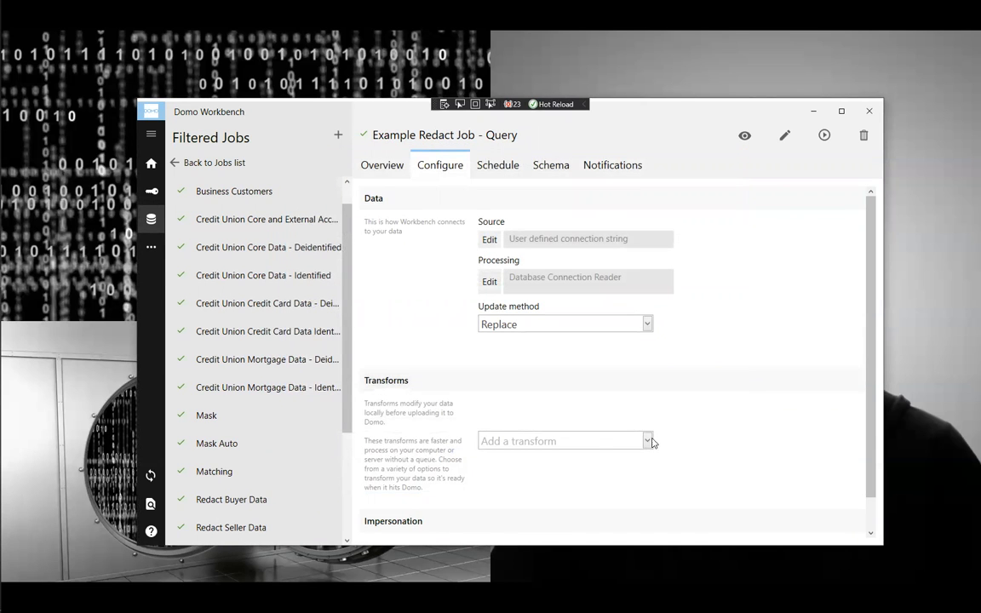
# - Add a PIIVault Transform to the Example Redact Job from the transform list
pyautogui.click(647, 441)
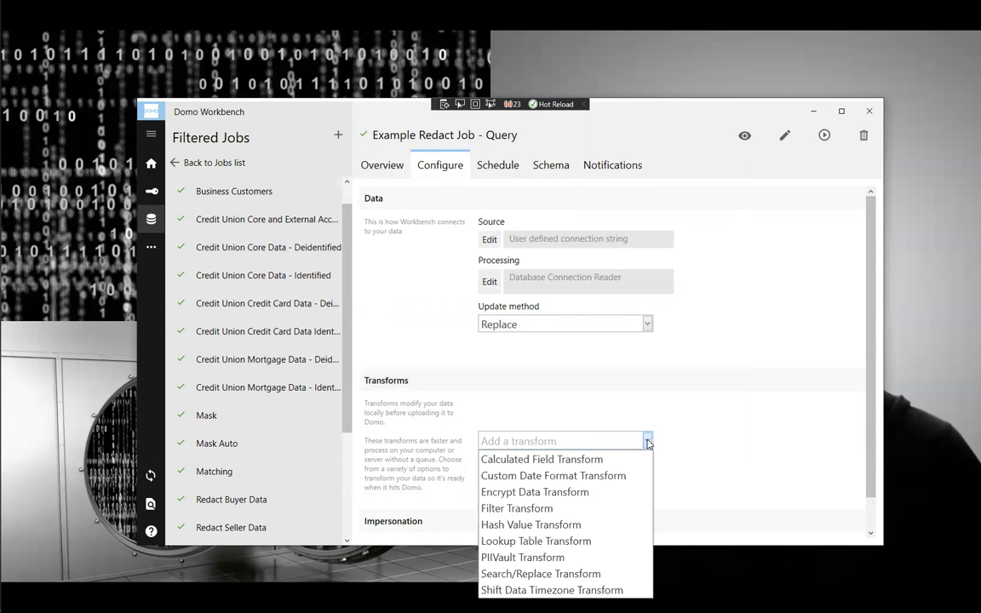
pyautogui.click(550, 559)
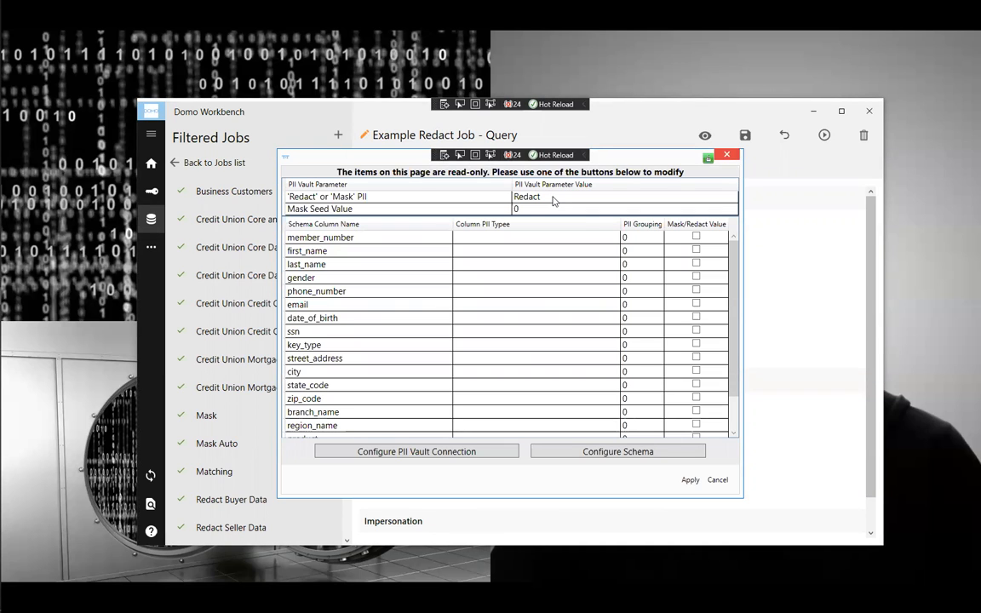
pyautogui.click(446, 458)
pyautogui.moveTo(345, 76); pyautogui.dragTo(533, 131)
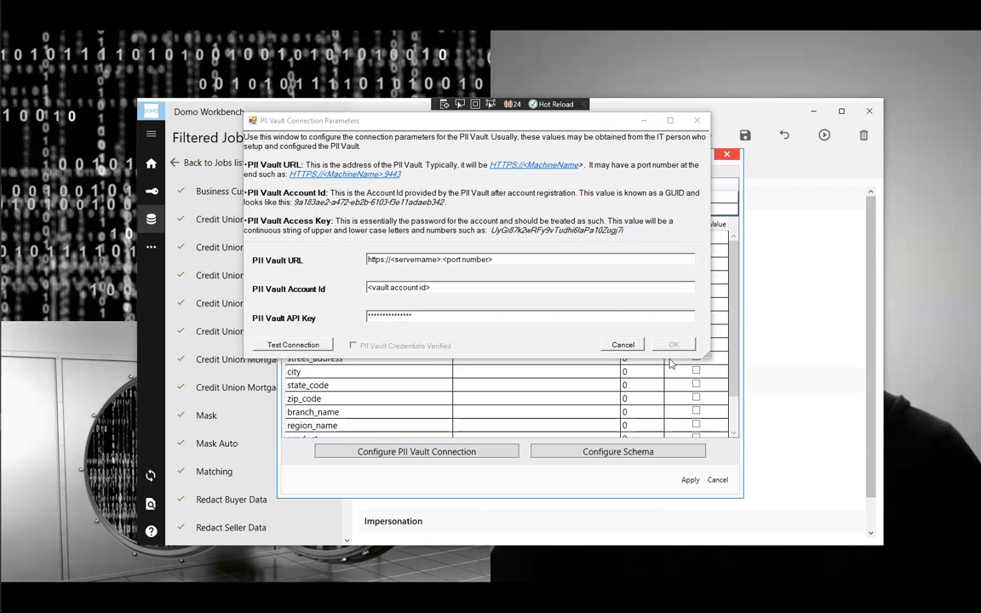
pyautogui.moveTo(492, 260); pyautogui.dragTo(277, 238)
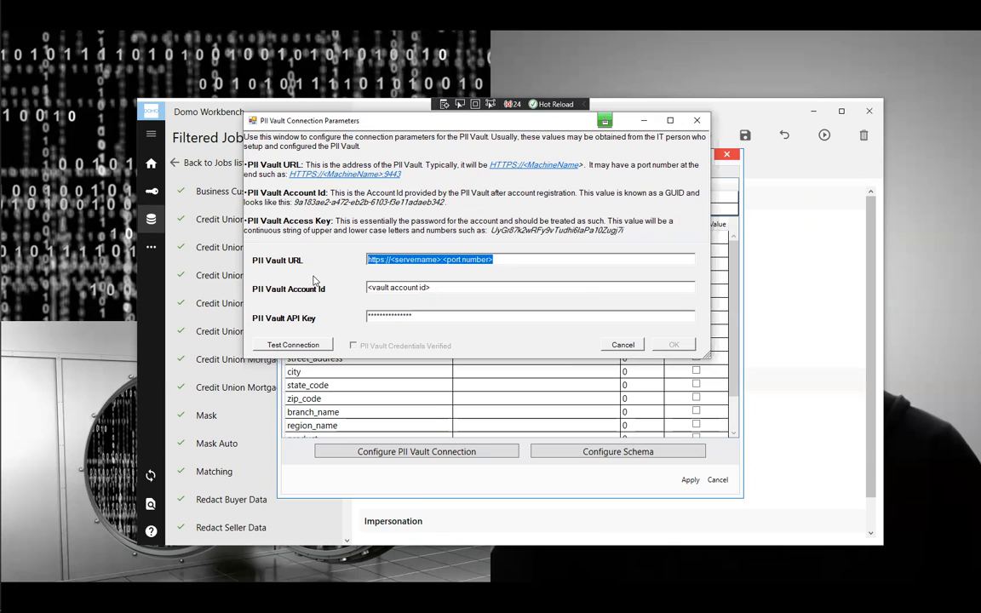
pyautogui.write('https://localhost:9443')
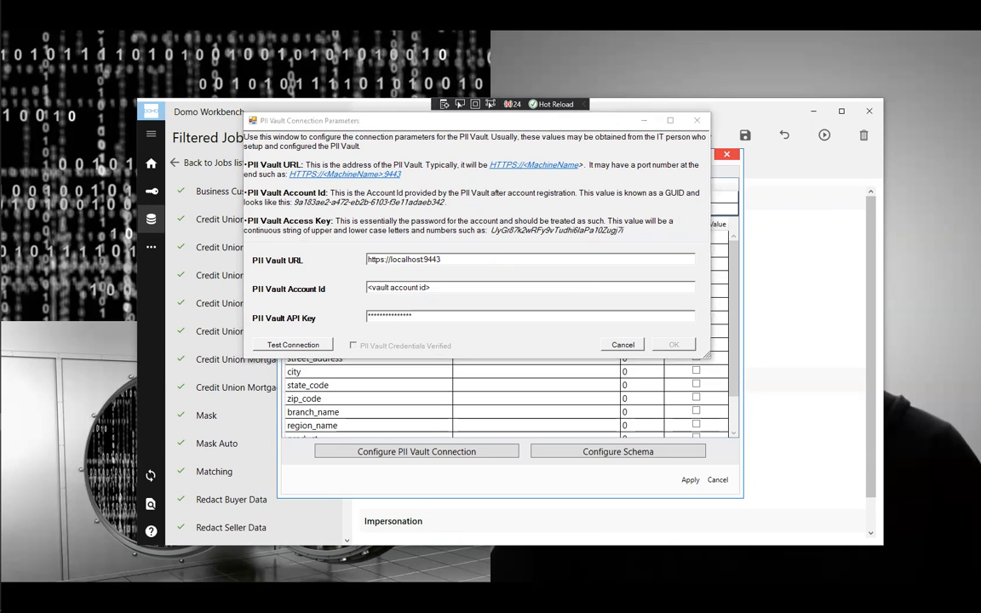
pyautogui.moveTo(493, 290); pyautogui.dragTo(296, 310)
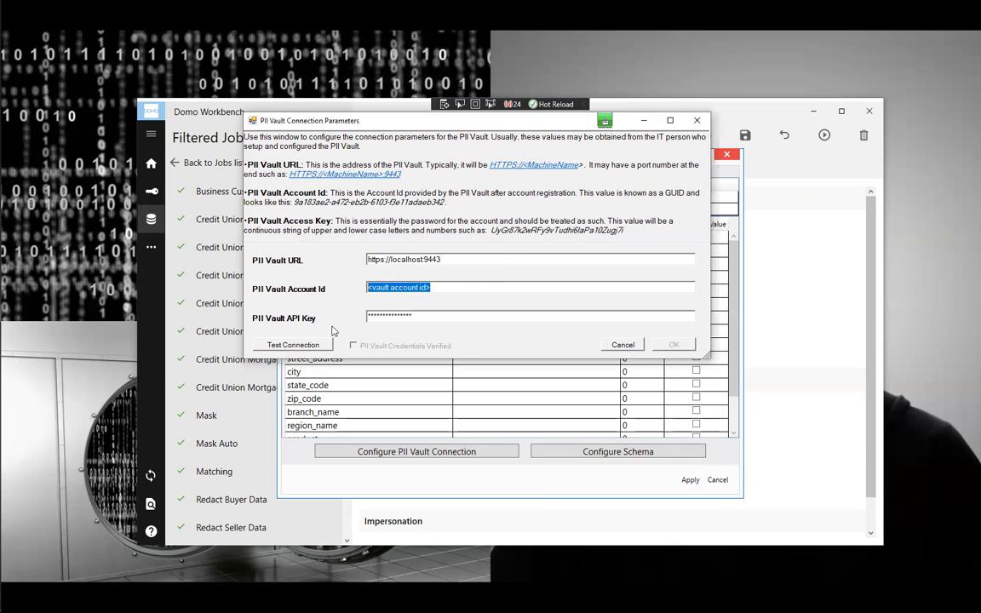
pyautogui.write('9a183ae2-a472-eb2b-6103-f3e11adaed61')
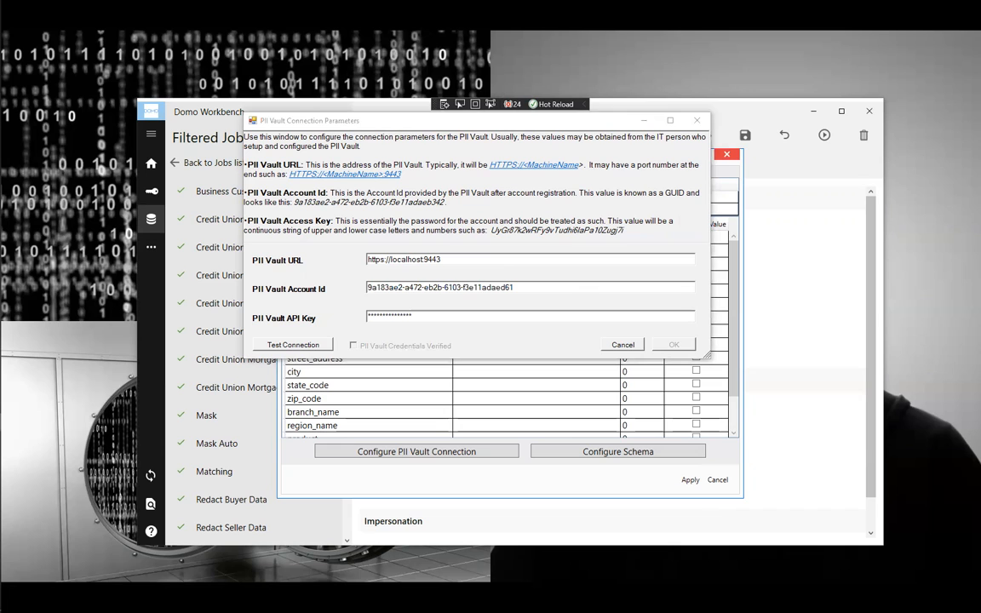
pyautogui.moveTo(497, 319); pyautogui.dragTo(250, 346)
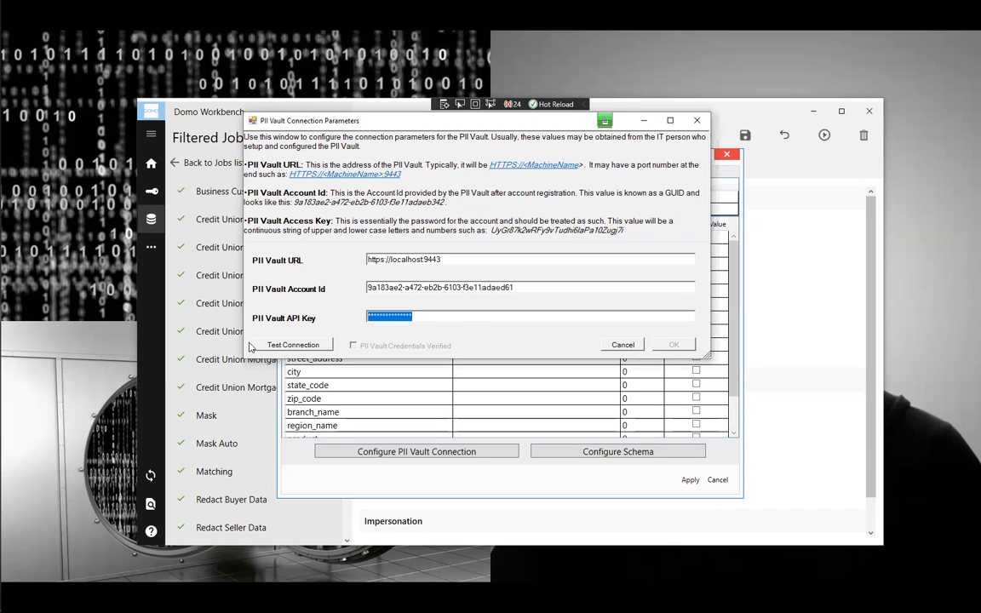
pyautogui.hotkey('ctrl', 'v')
pyautogui.click(292, 345)
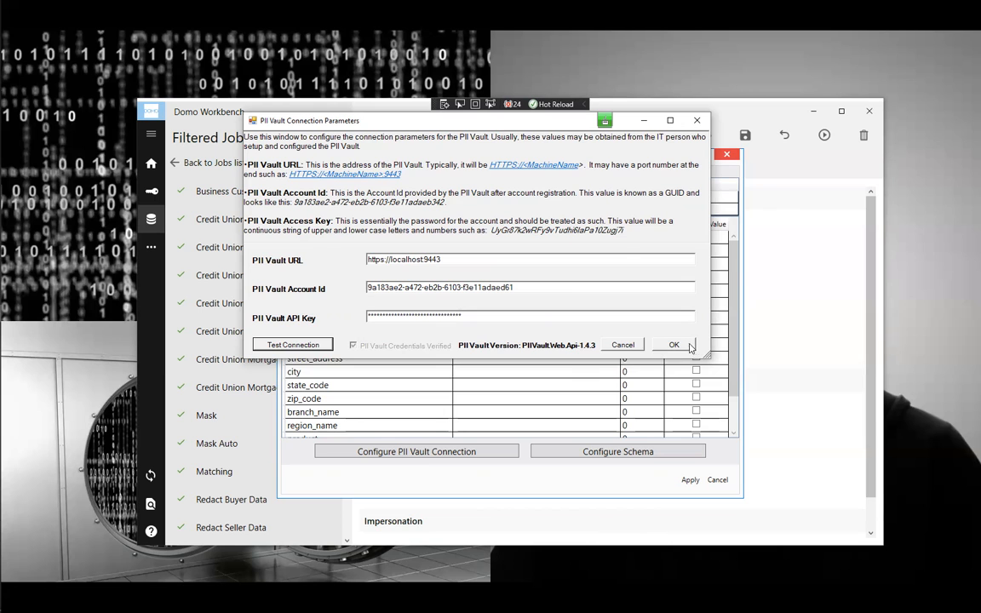
pyautogui.click(686, 347)
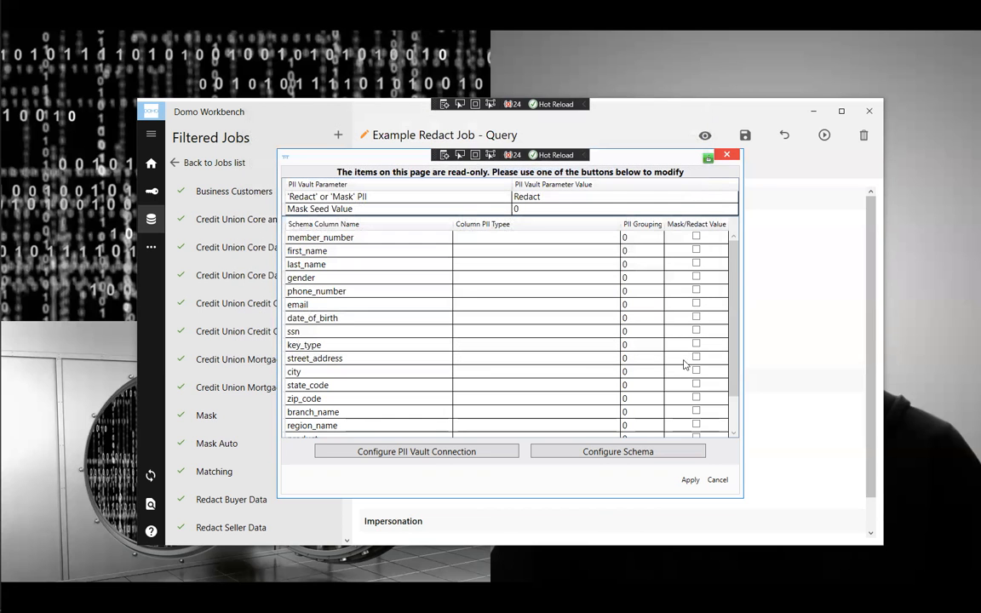
# - In the schema definition, tag member_number as Unique Key to Individual
pyautogui.click(618, 451)
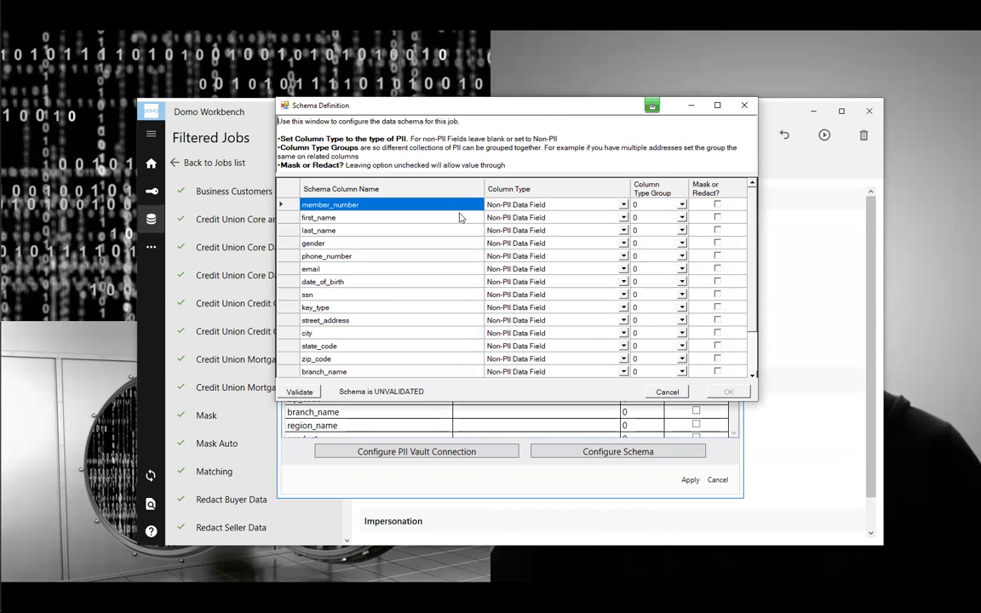
pyautogui.click(624, 206)
pyautogui.click(624, 206)
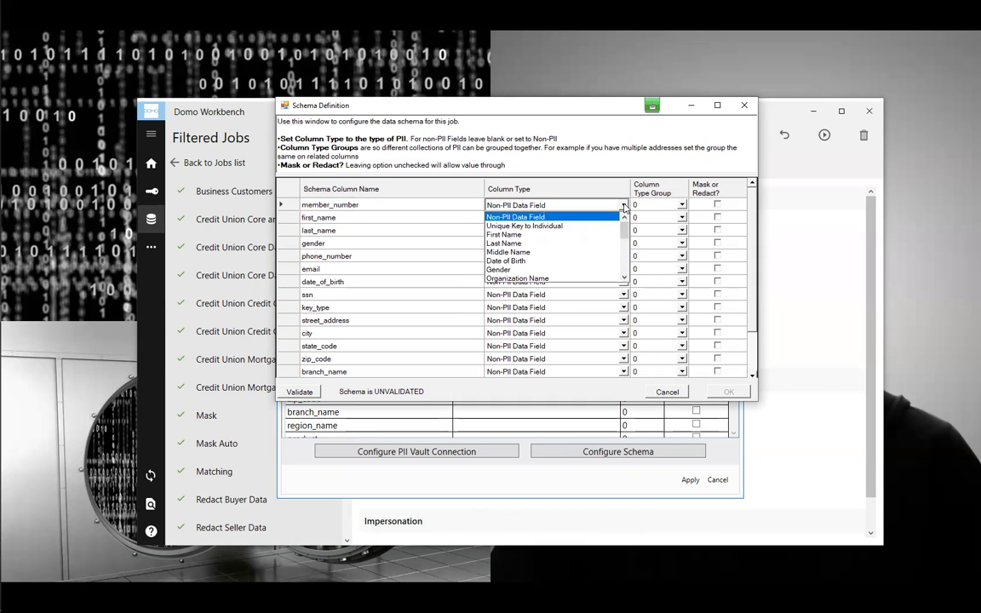
pyautogui.click(568, 226)
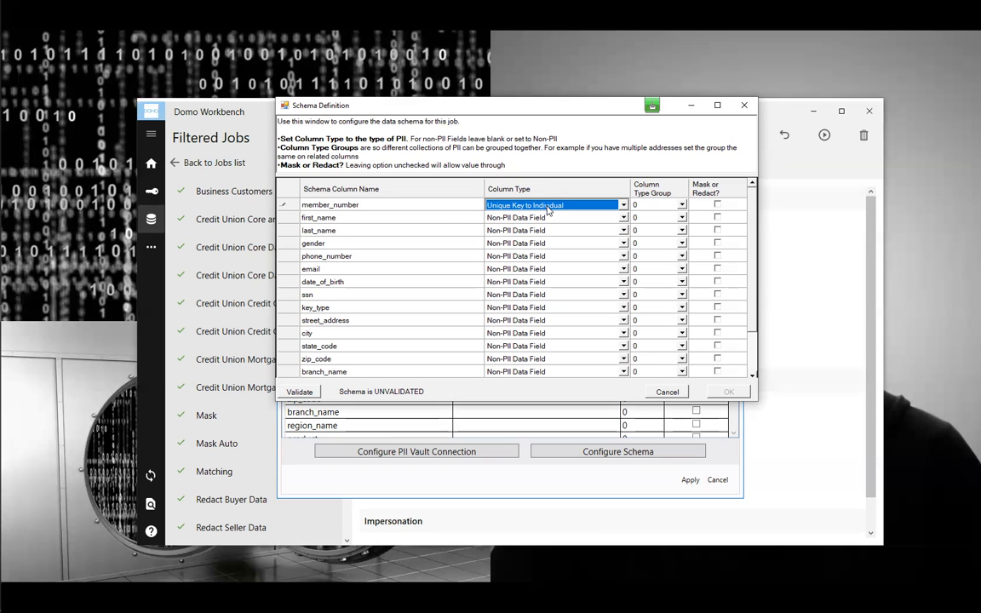
# - Tag first_name, last_name and gender as First Name, Last Name and Gender
pyautogui.press('Down')
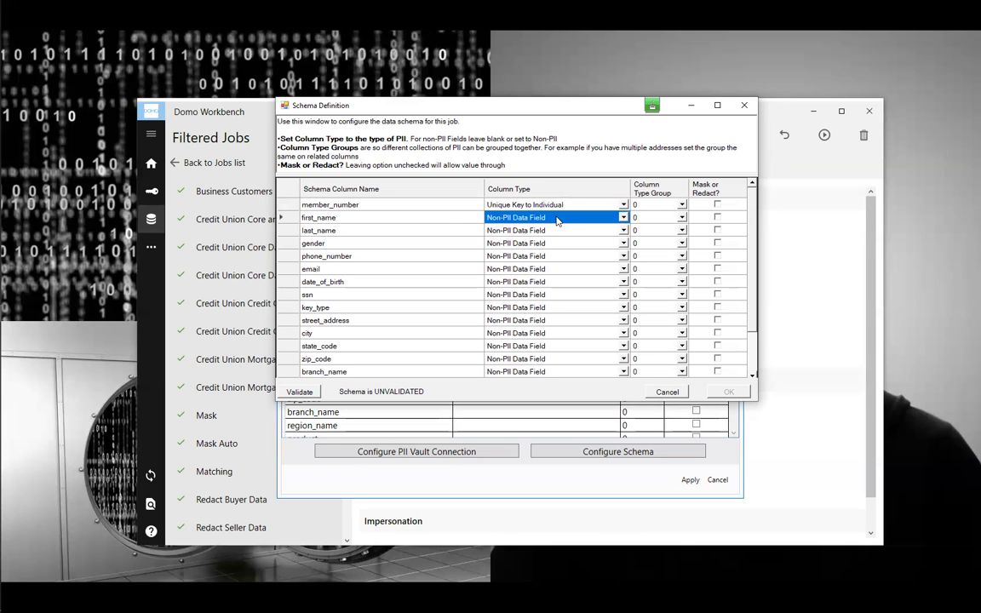
pyautogui.click(623, 218)
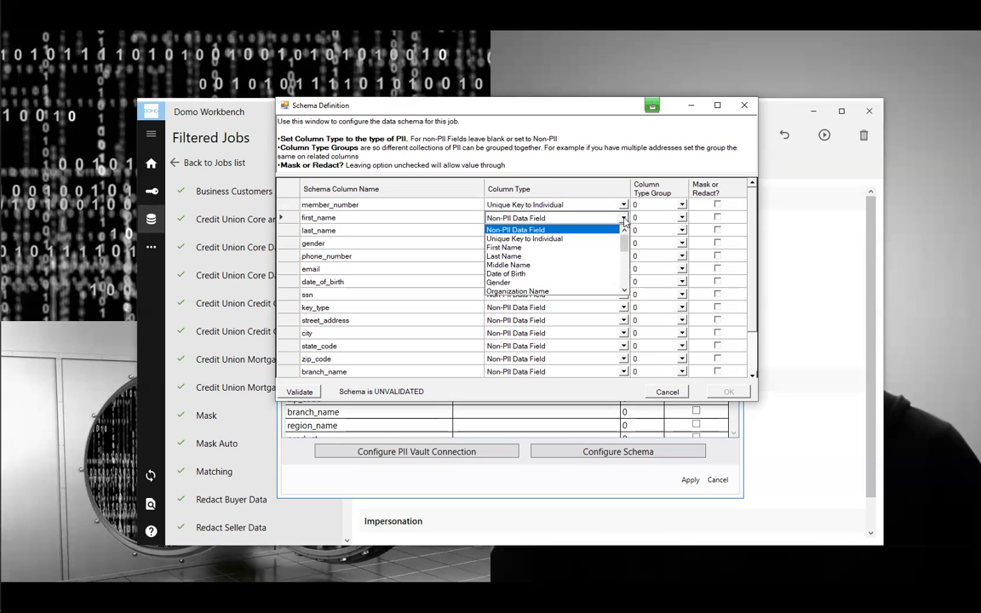
pyautogui.click(530, 247)
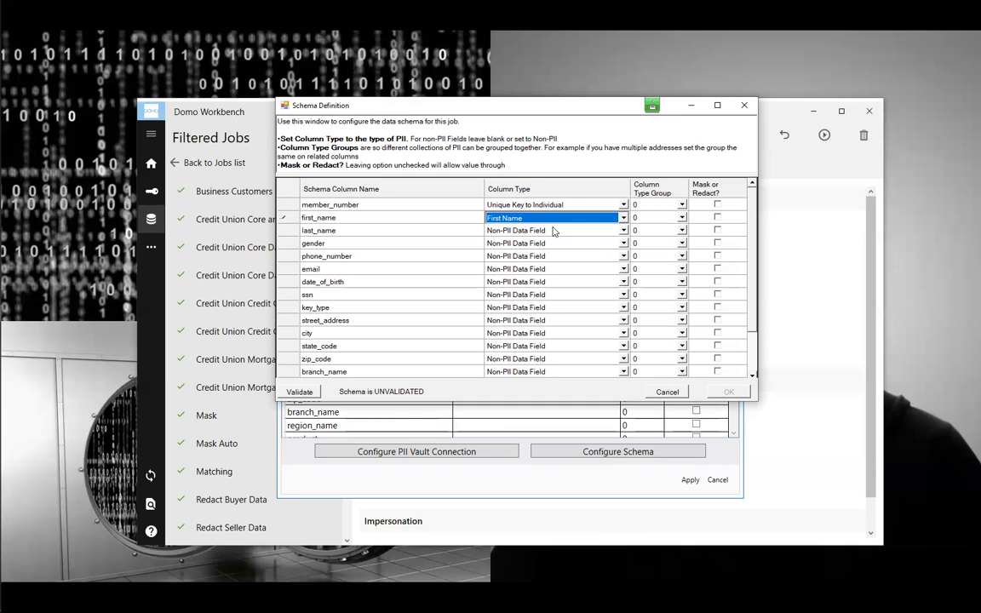
pyautogui.click(552, 232)
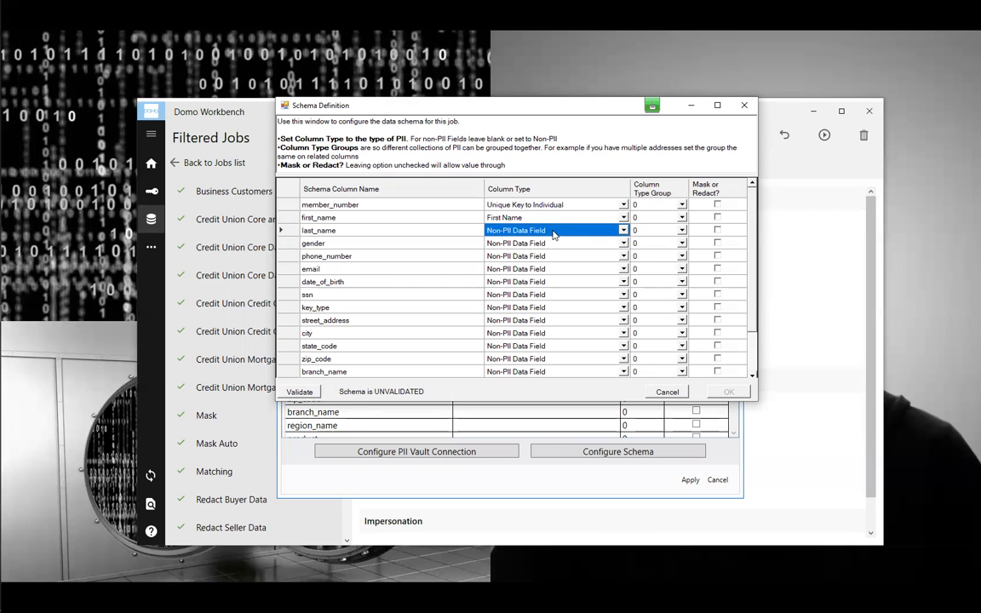
pyautogui.press('l')
pyautogui.click(558, 245)
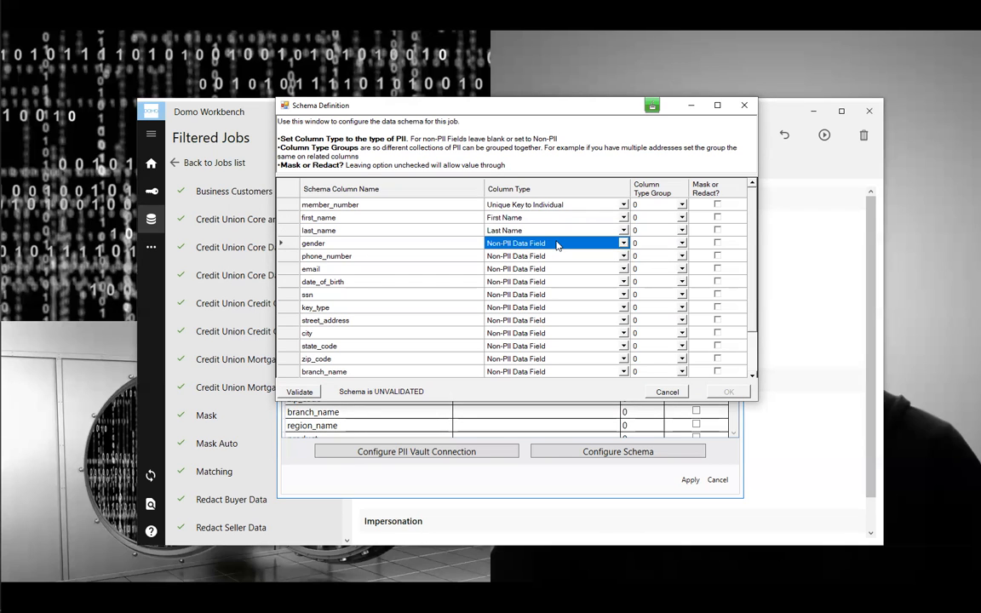
pyautogui.press('g')
# - Tag phone_number, email and date_of_birth as Phone Number, Email Address and Date of Birth
pyautogui.click(561, 257)
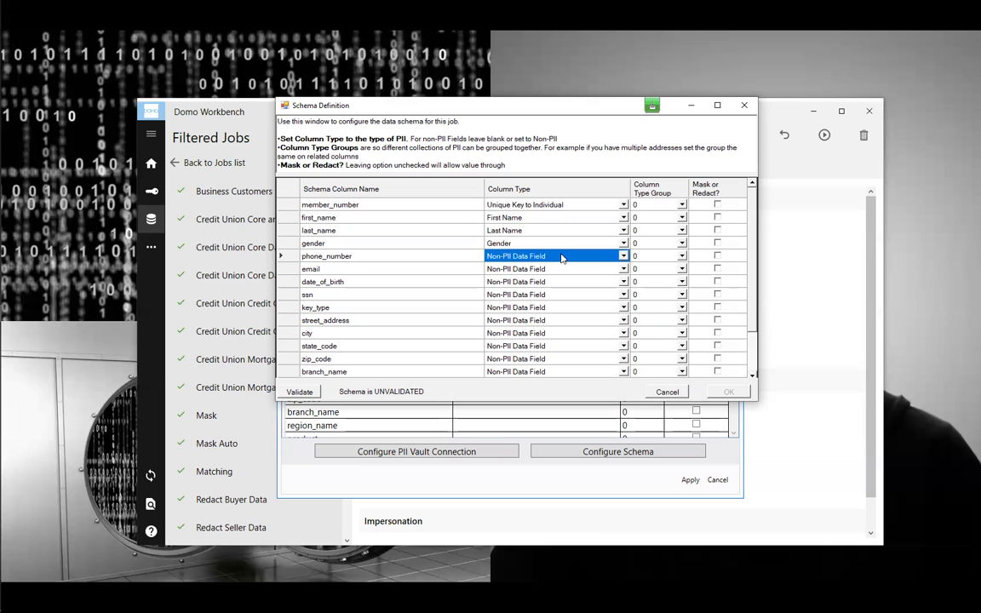
pyautogui.press('p')
pyautogui.click(561, 270)
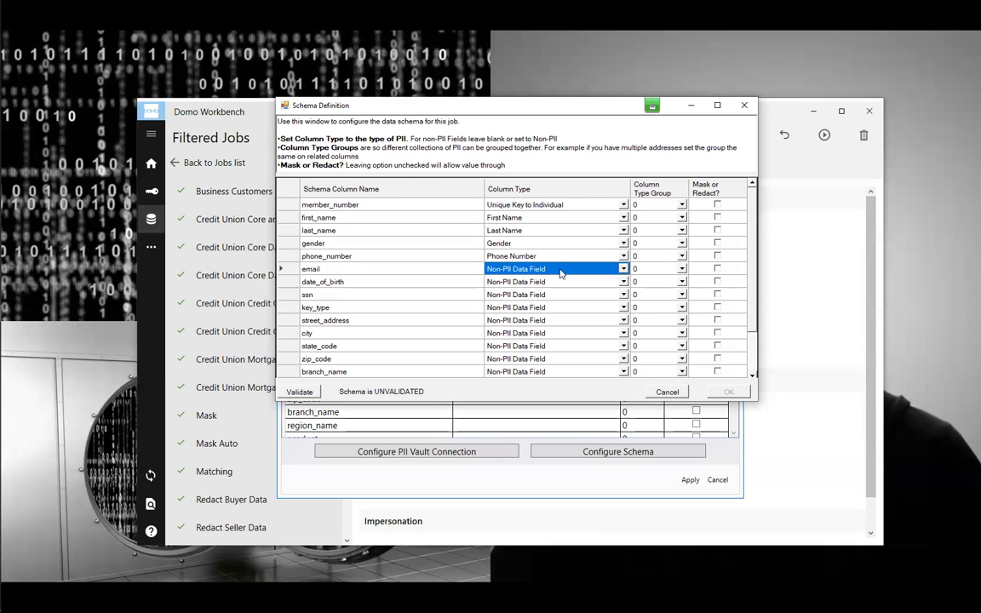
pyautogui.press('e')
pyautogui.click(559, 282)
pyautogui.press('d')
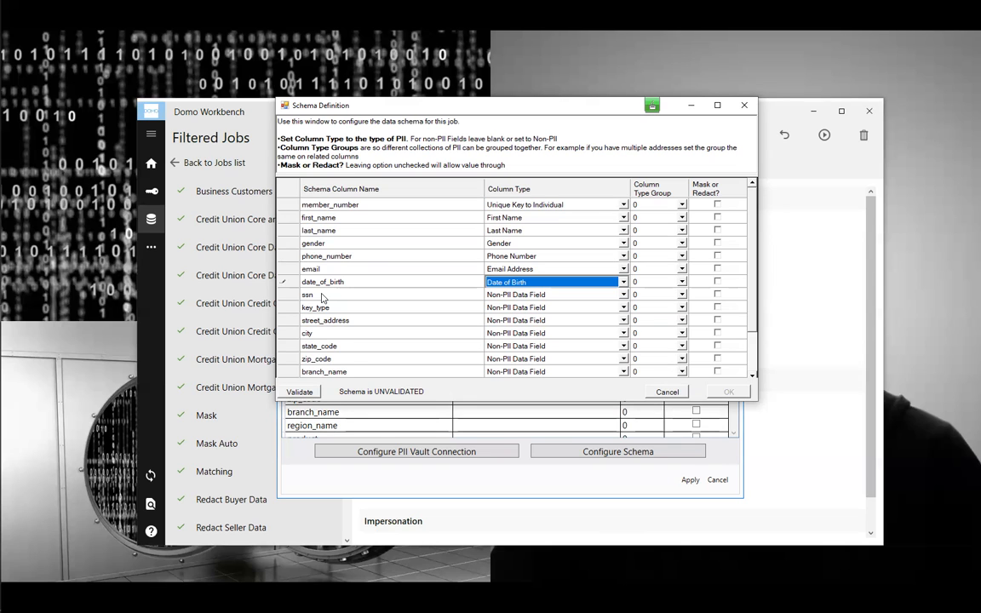
# - Tag ssn as Additional Key Value and key_type as Additional Key Type
pyautogui.click(622, 296)
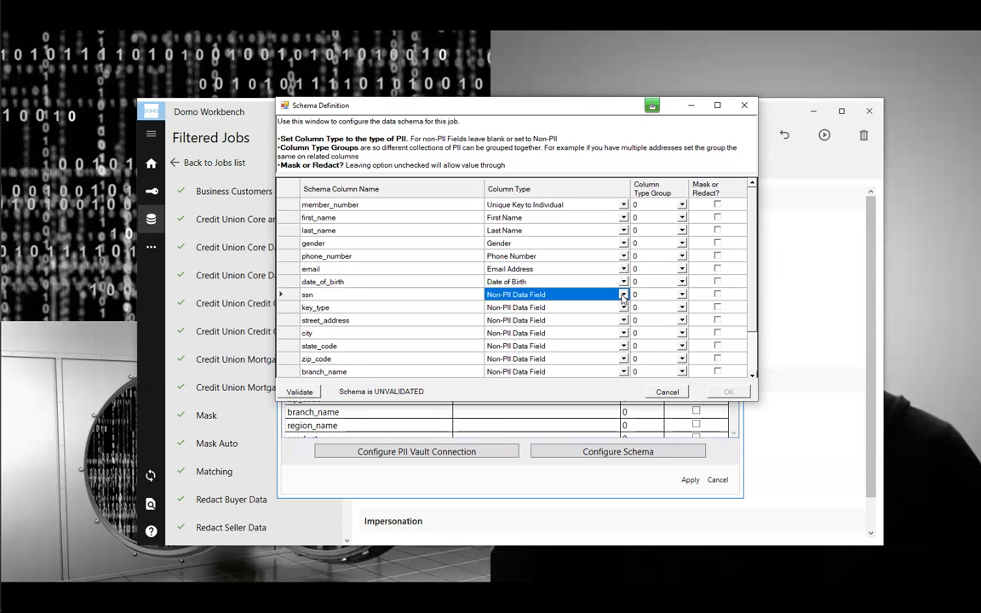
pyautogui.click(622, 295)
pyautogui.scroll(-4, 624, 357)
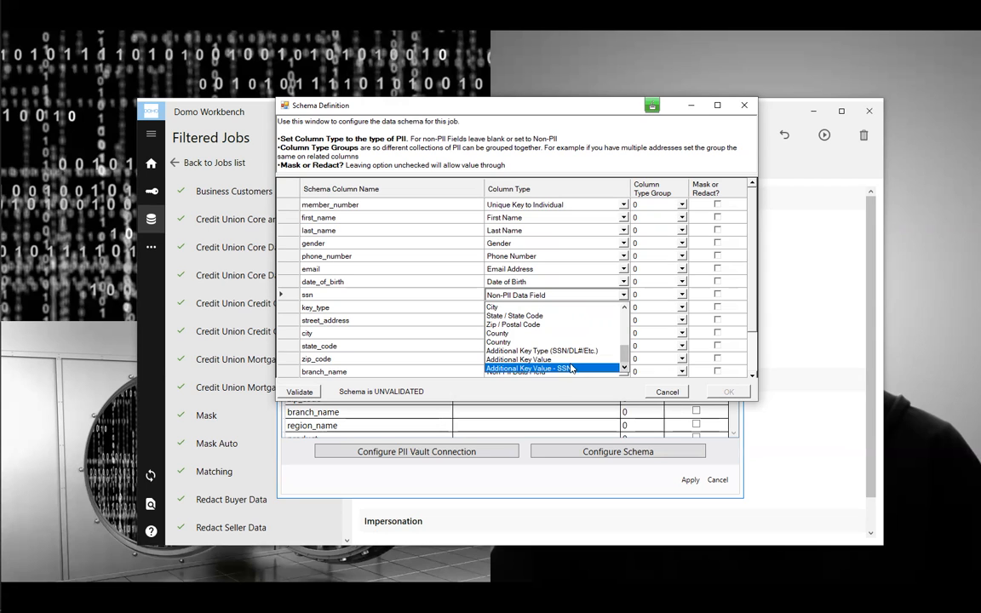
pyautogui.click(527, 360)
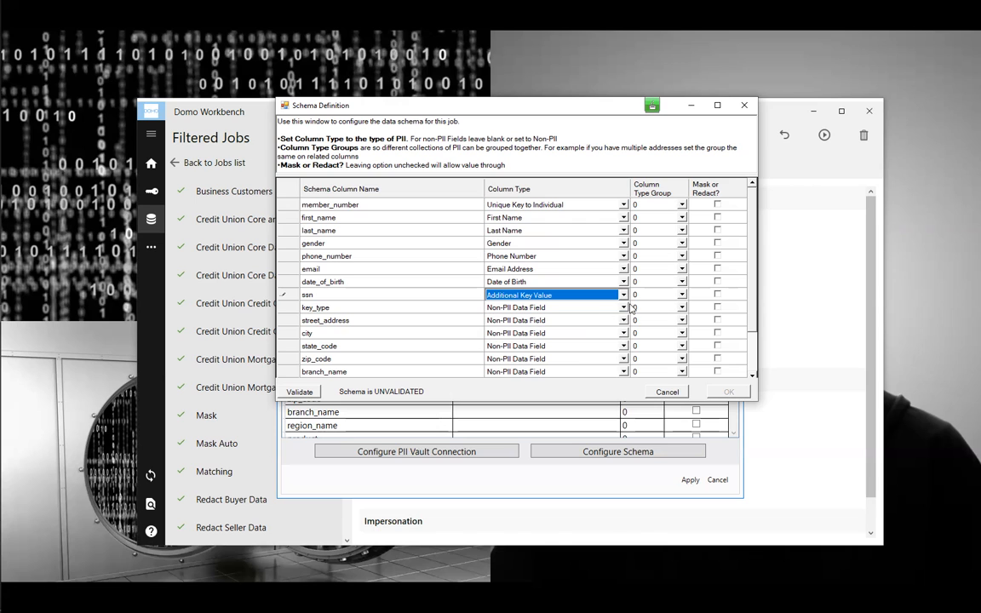
pyautogui.click(623, 310)
pyautogui.click(623, 310)
pyautogui.moveTo(625, 325); pyautogui.dragTo(624, 372)
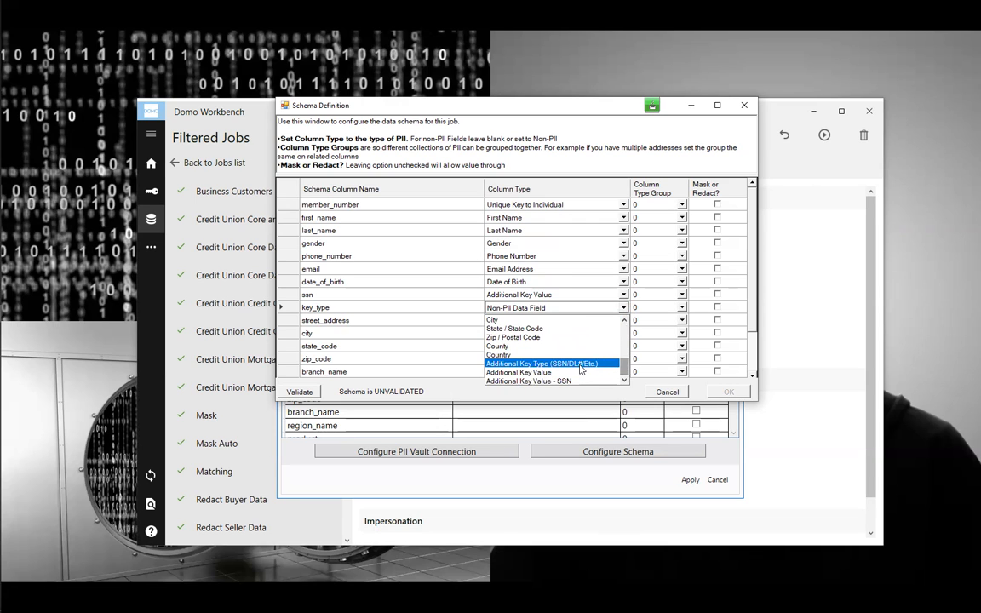
pyautogui.click(545, 363)
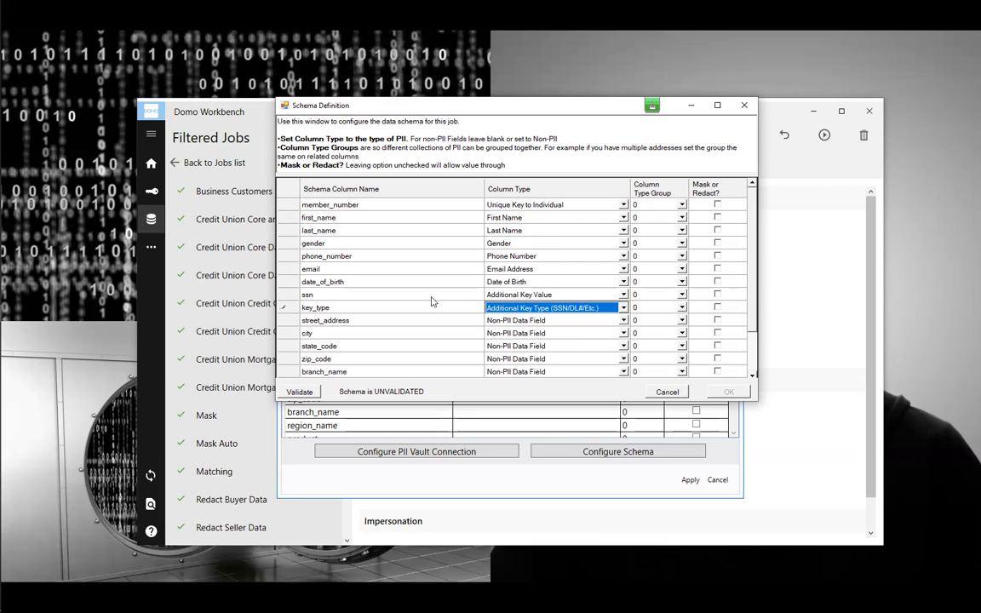
# - Tag street_address as Address Line 1 and state_code as State / State Code
pyautogui.click(578, 322)
pyautogui.press('a')
pyautogui.click(579, 336)
pyautogui.press('s')
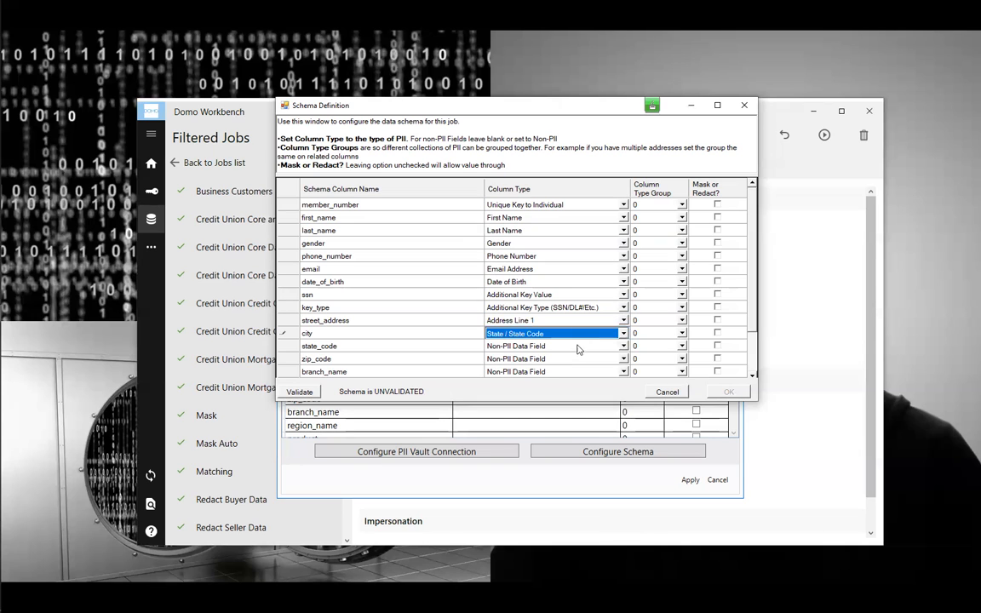
pyautogui.click(577, 347)
pyautogui.press('s')
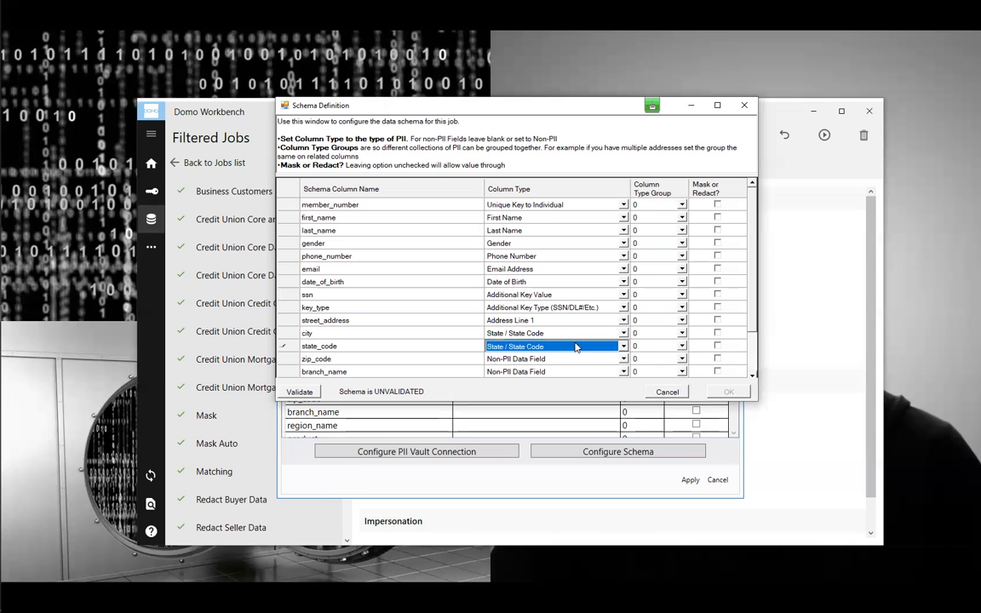
# - Tag zip_code as Zip / Postal Code and correct city's type to City
pyautogui.press('Up')
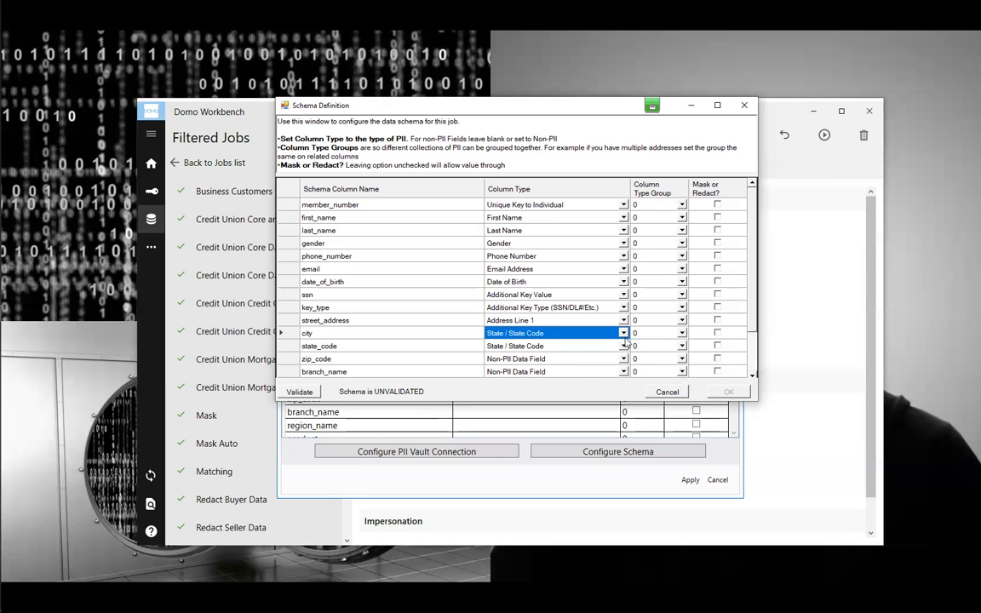
pyautogui.click(624, 334)
pyautogui.moveTo(625, 393)
pyautogui.mouseDown()
pyautogui.moveTo(625, 368)
pyautogui.moveTo(625, 379)
pyautogui.mouseUp()
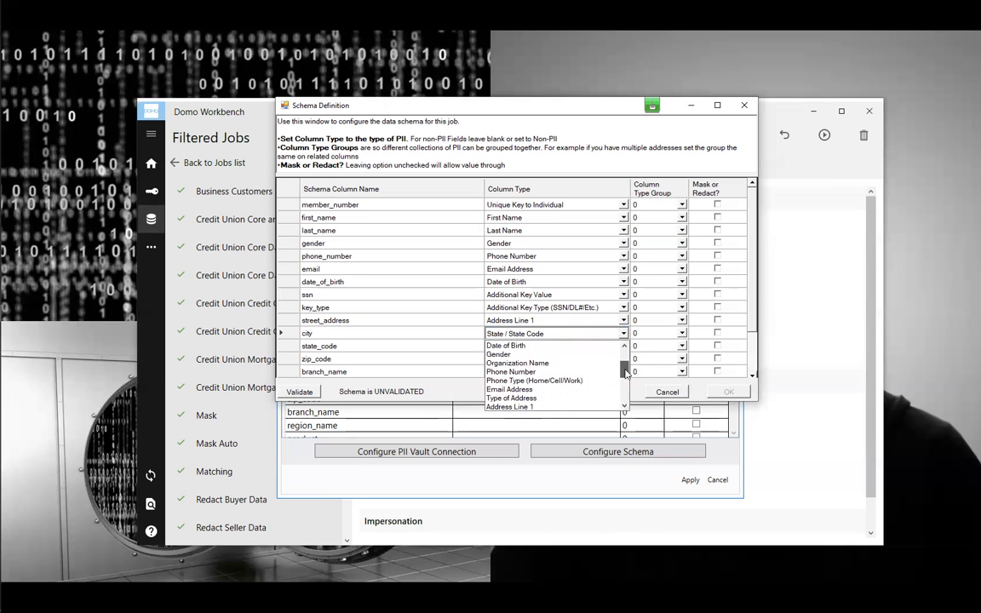
pyautogui.click(569, 389)
pyautogui.click(570, 359)
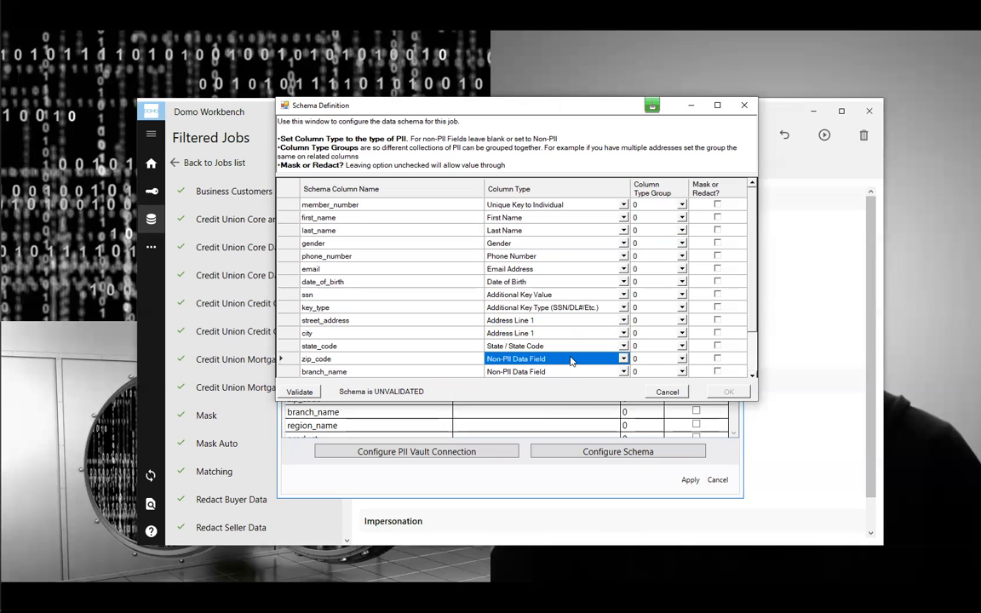
pyautogui.press('z')
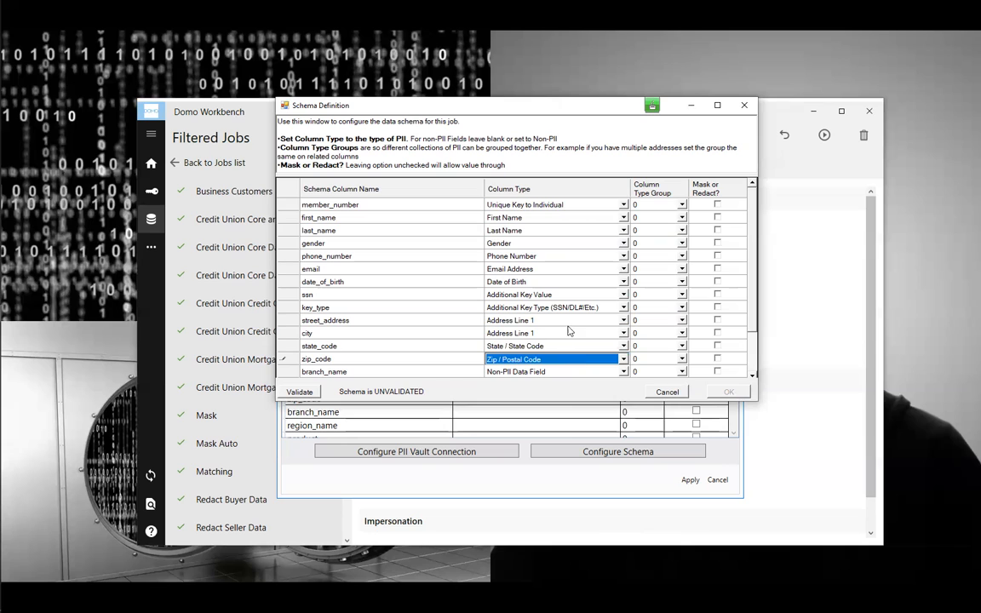
pyautogui.click(586, 334)
pyautogui.press('c')
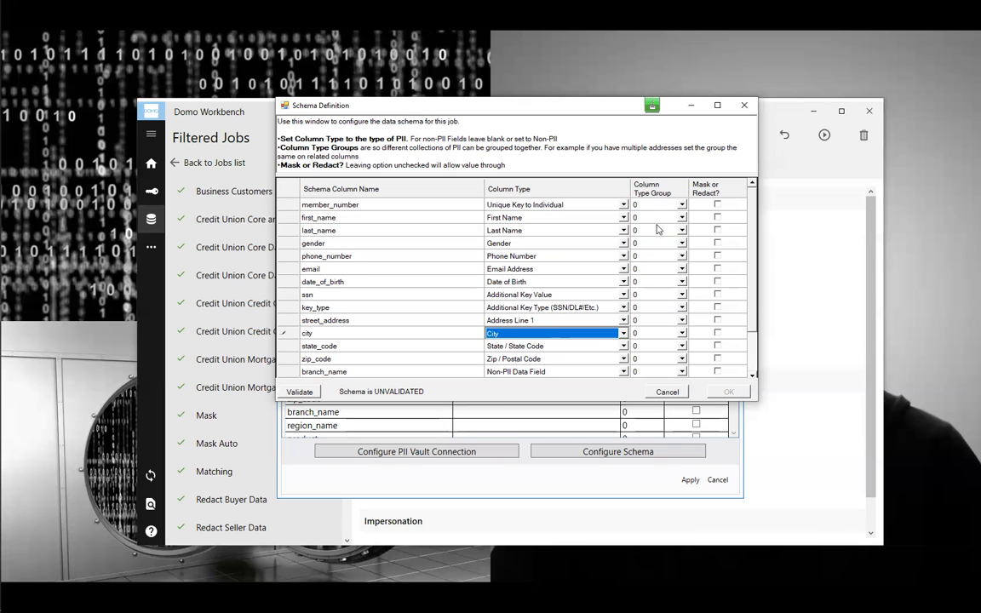
pyautogui.click(681, 321)
pyautogui.click(681, 321)
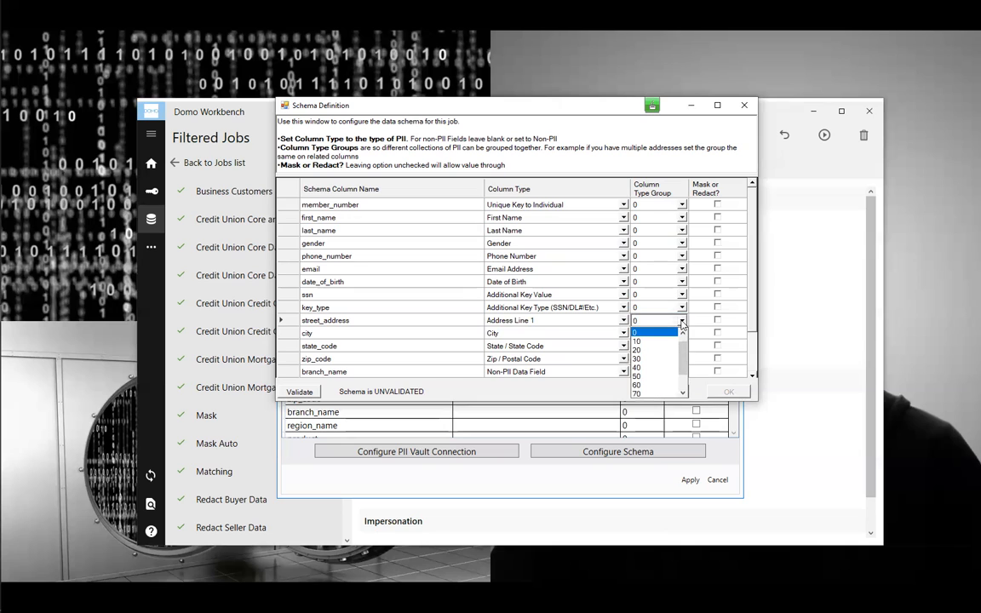
pyautogui.click(636, 336)
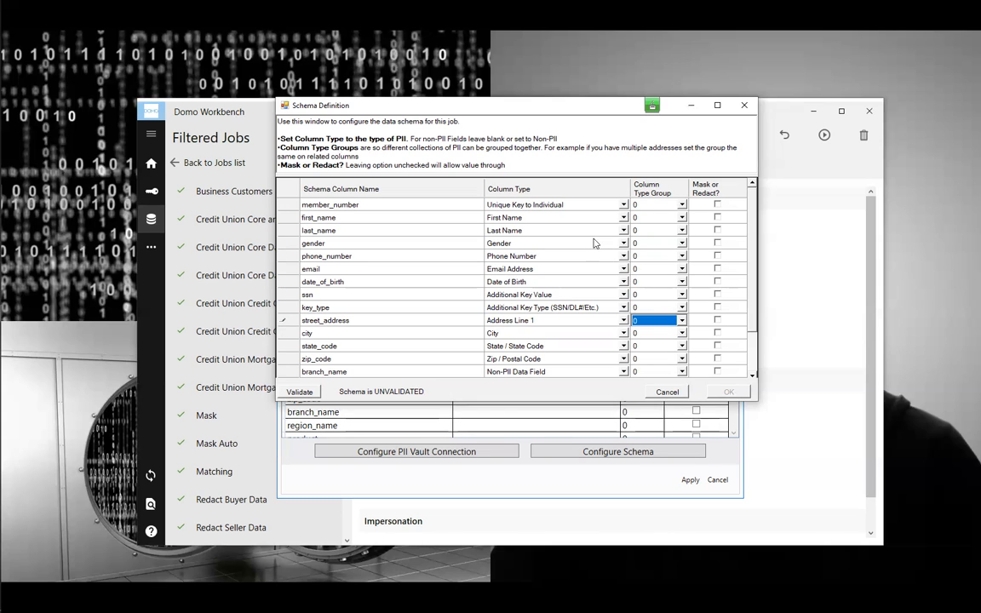
# - Check Mask or Redact? for the eight PII rows from first_name through street_address, then validate the schema
pyautogui.click(717, 218)
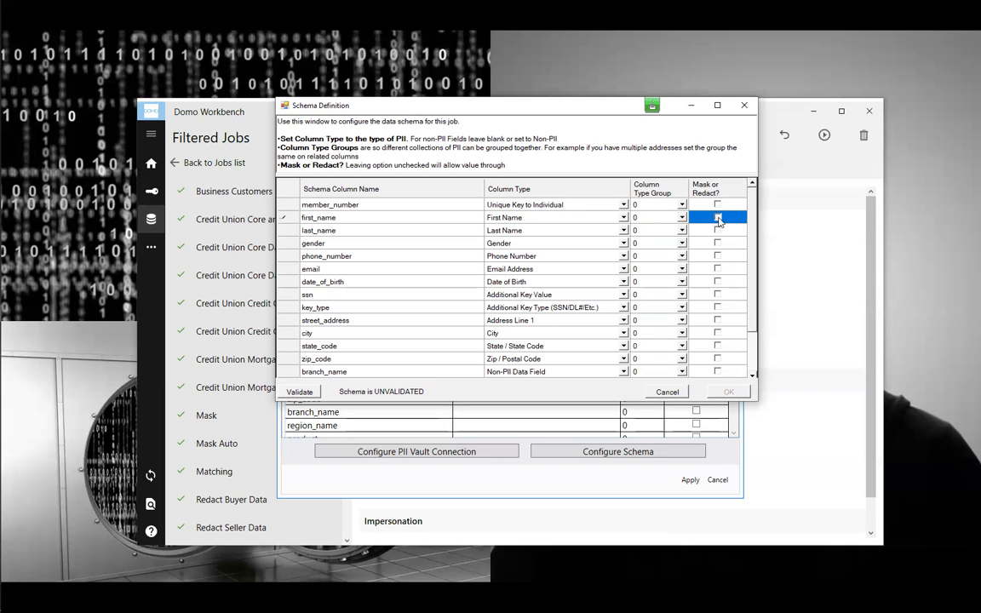
pyautogui.click(718, 230)
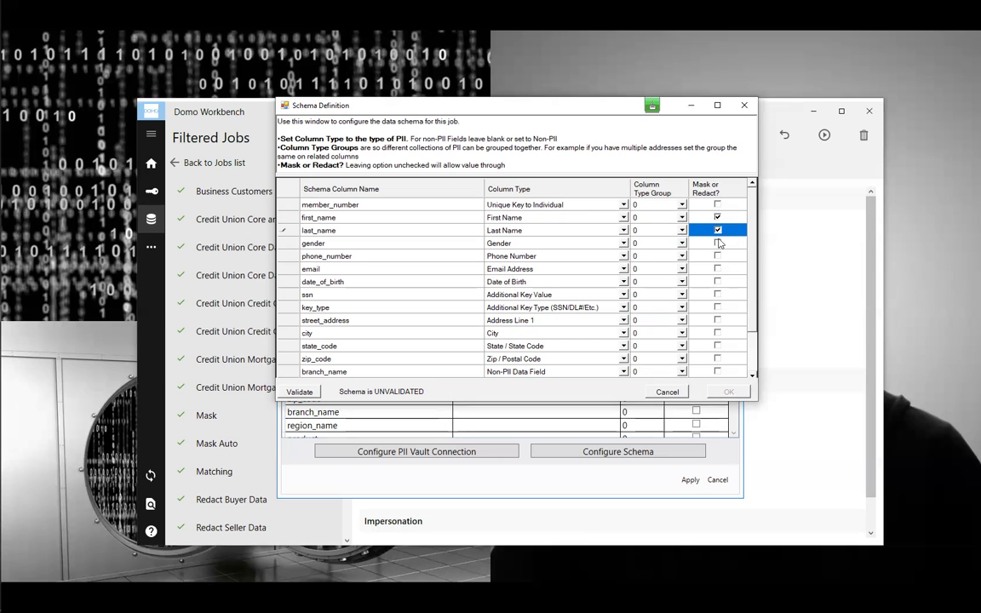
pyautogui.click(717, 256)
pyautogui.click(717, 269)
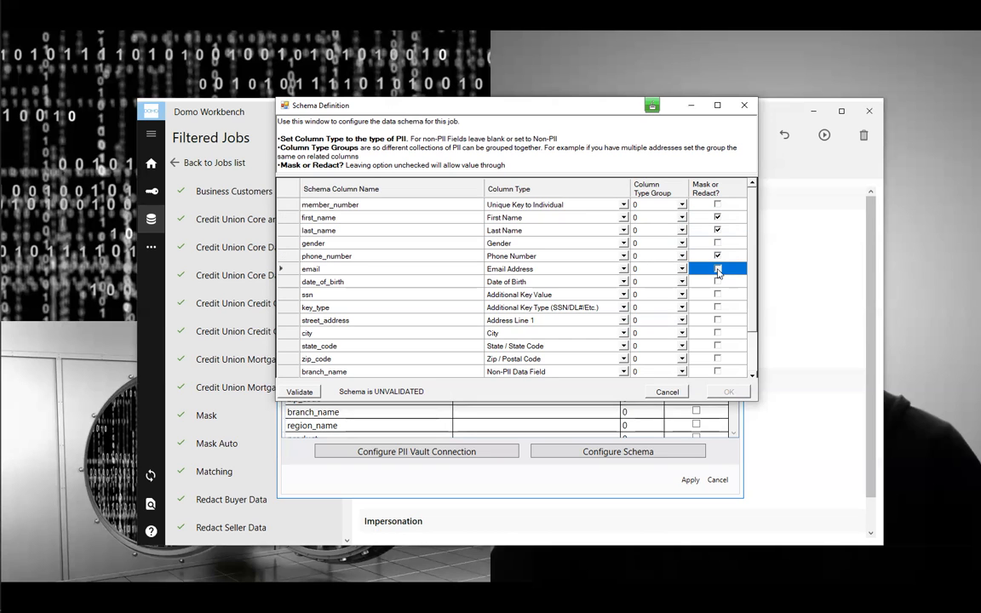
pyautogui.click(718, 280)
pyautogui.click(718, 295)
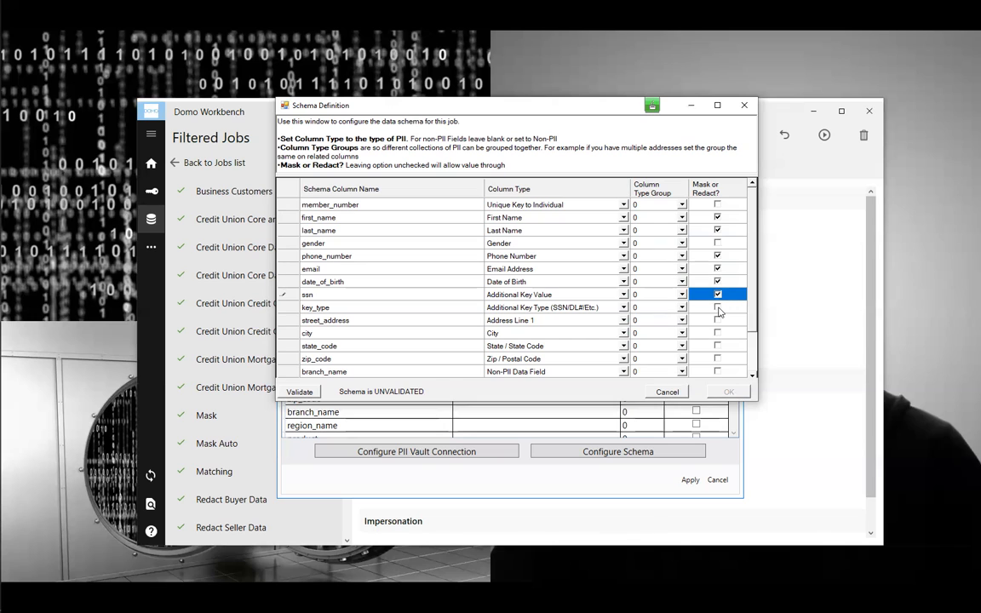
pyautogui.click(718, 307)
pyautogui.click(717, 320)
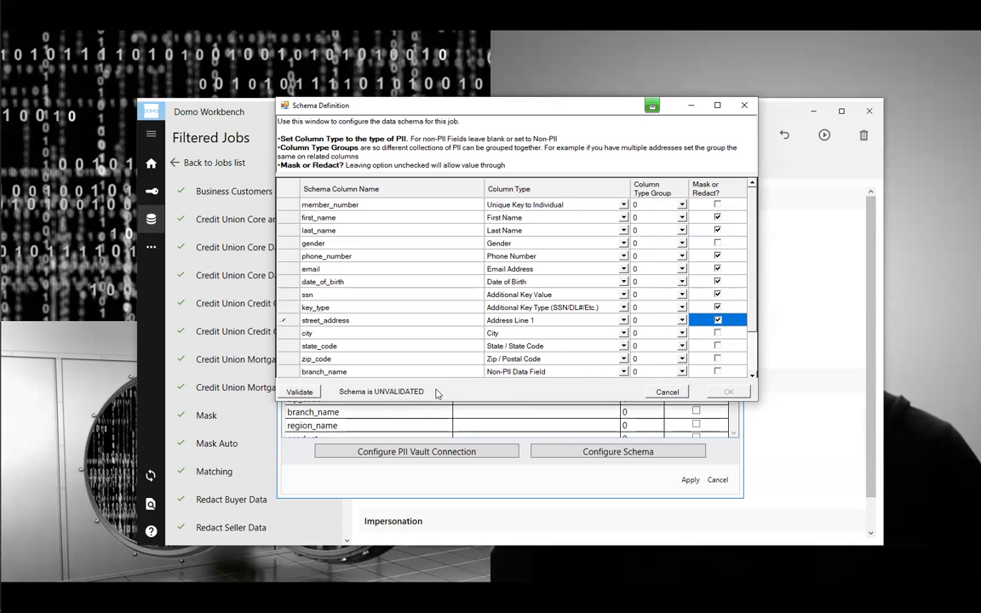
pyautogui.click(298, 393)
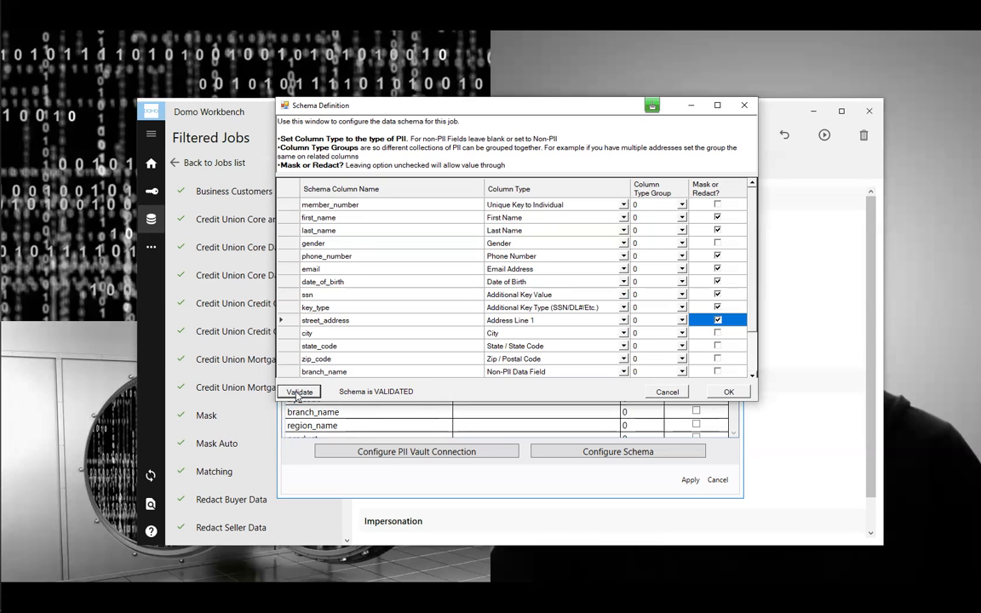
# - Accept the schema, apply the PII Vault settings, save the job and preview its output
pyautogui.click(728, 391)
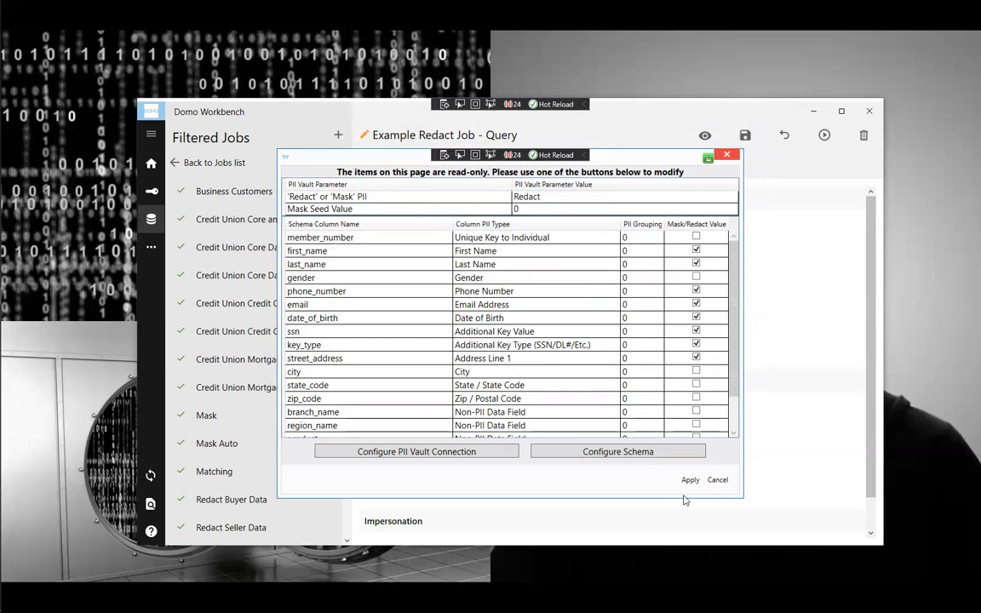
pyautogui.click(691, 479)
pyautogui.click(745, 136)
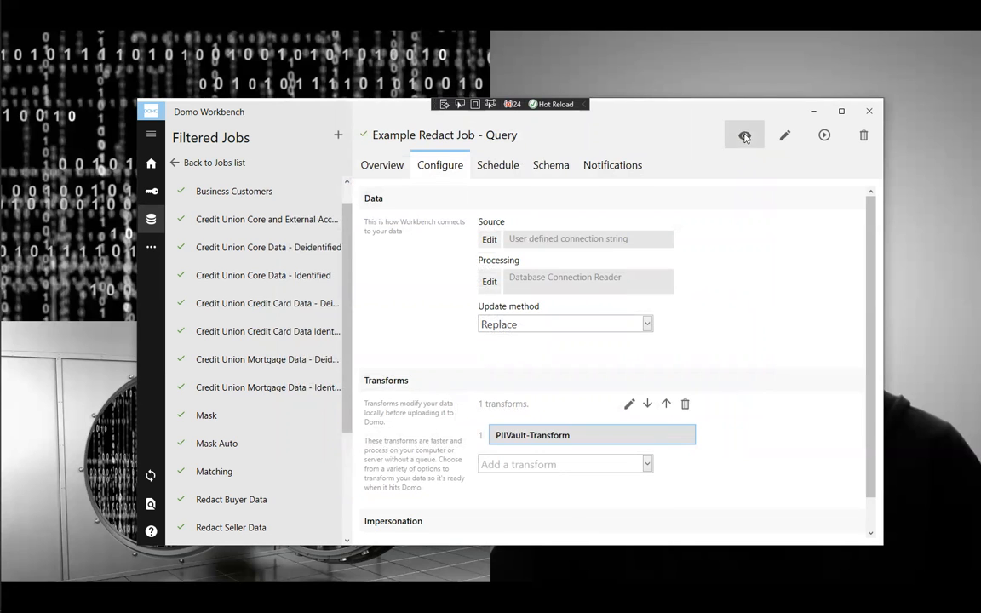
pyautogui.click(744, 136)
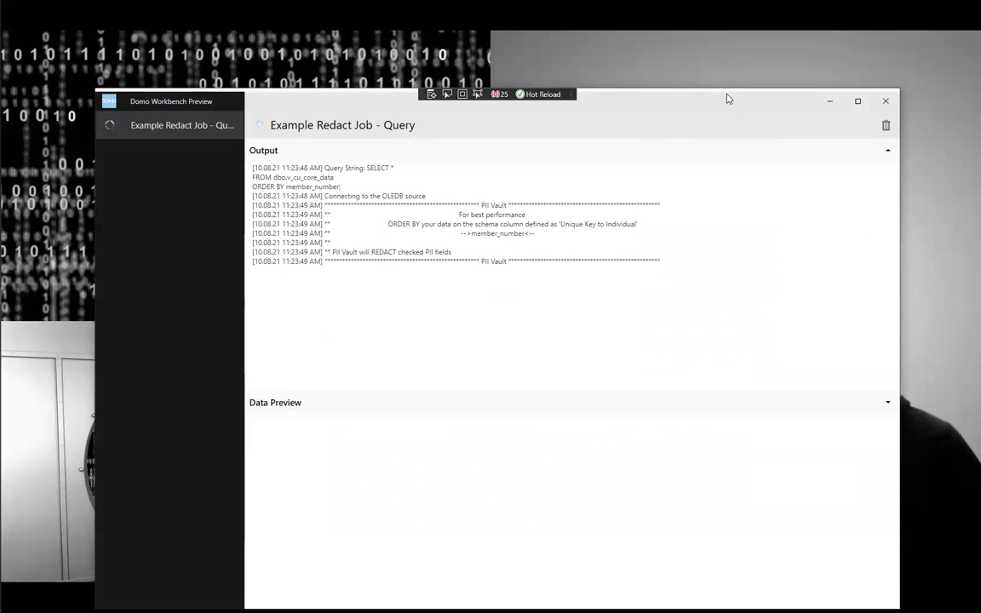
# - Let the Data Preview load and scroll across it to inspect blanked street_address and Poly Anonymous-Id columns
pyautogui.moveTo(728, 101); pyautogui.dragTo(731, 68)
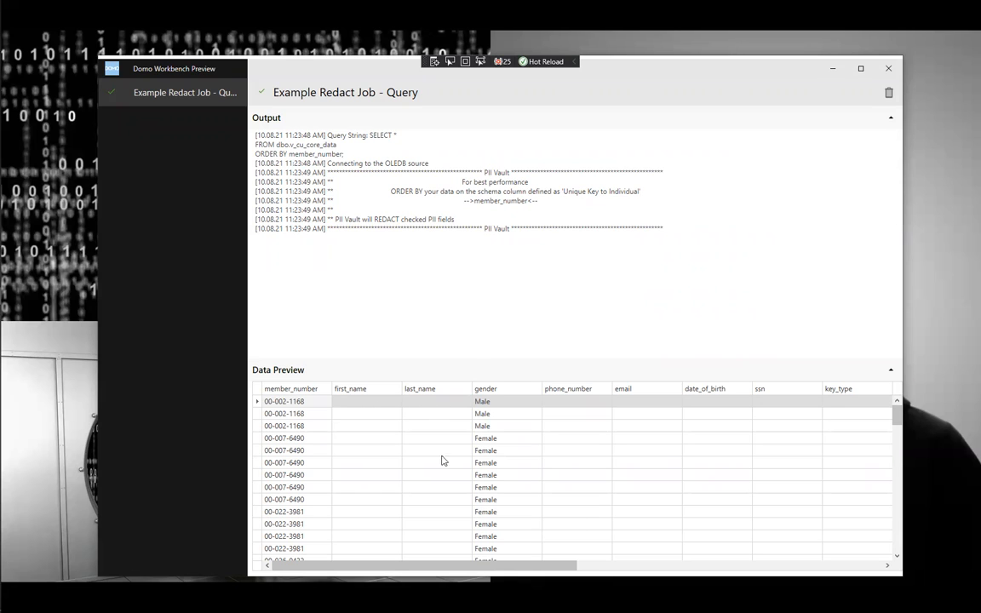
pyautogui.click(451, 568)
pyautogui.moveTo(451, 569); pyautogui.dragTo(797, 565)
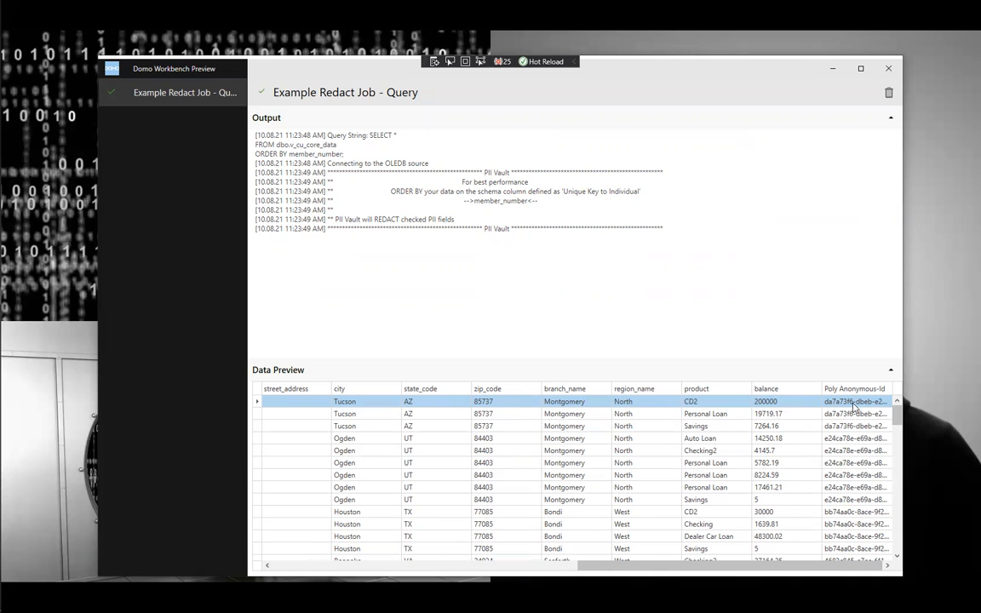
pyautogui.moveTo(725, 567); pyautogui.dragTo(816, 575)
pyautogui.hotkey('alt', 'Tab')
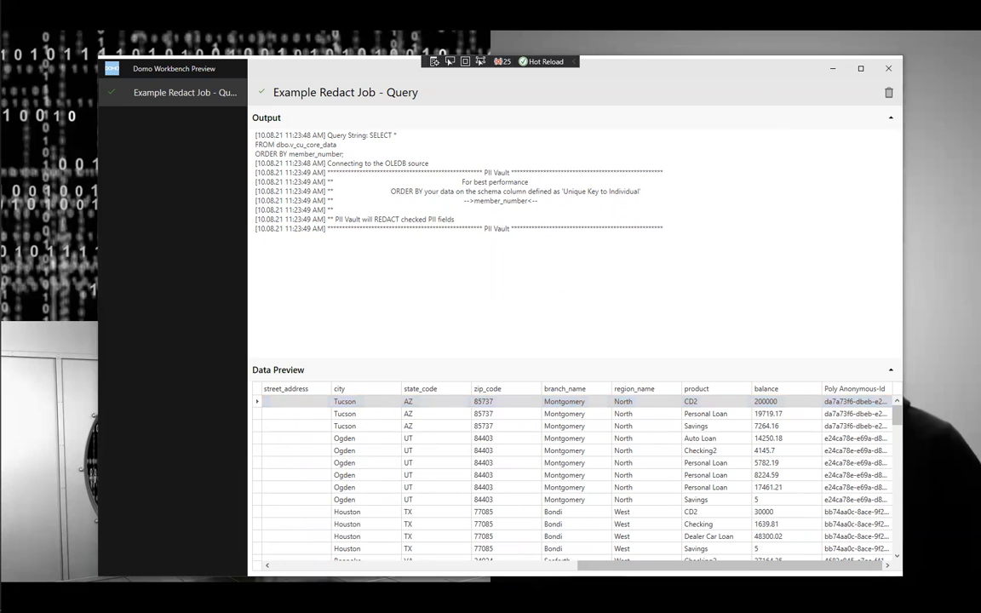